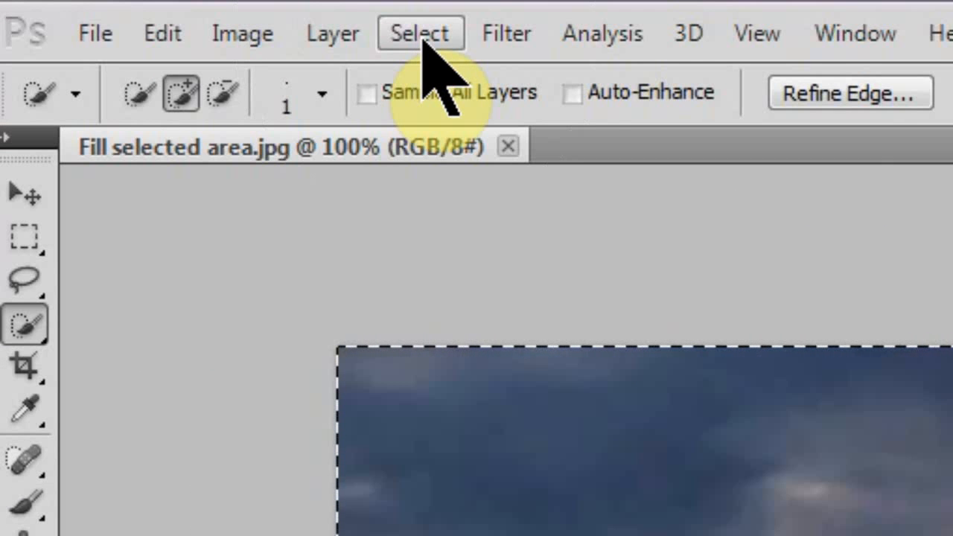
# Step: Save the sky selection as a new alpha channel, and preview its mask before returning to the RGB composite
pyautogui.click(422, 34)
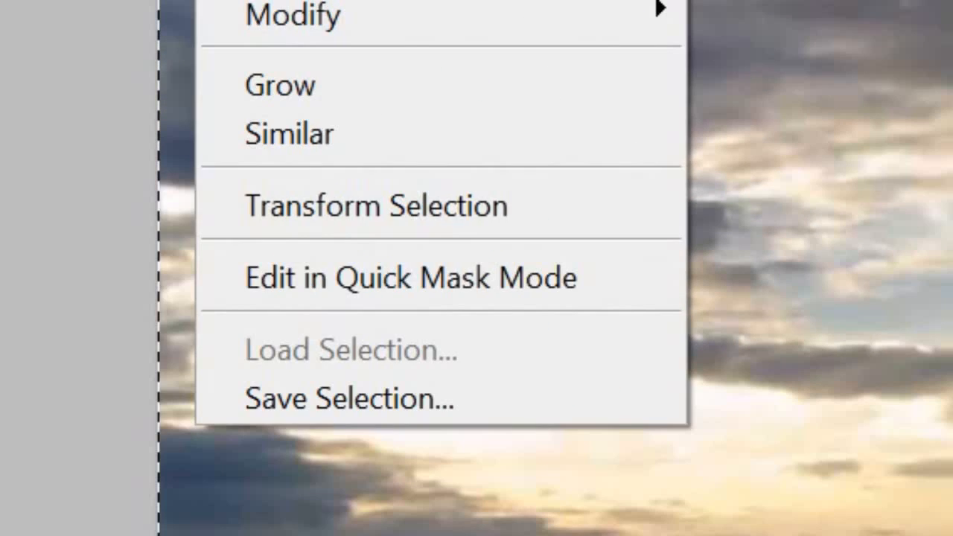
pyautogui.press('Escape')
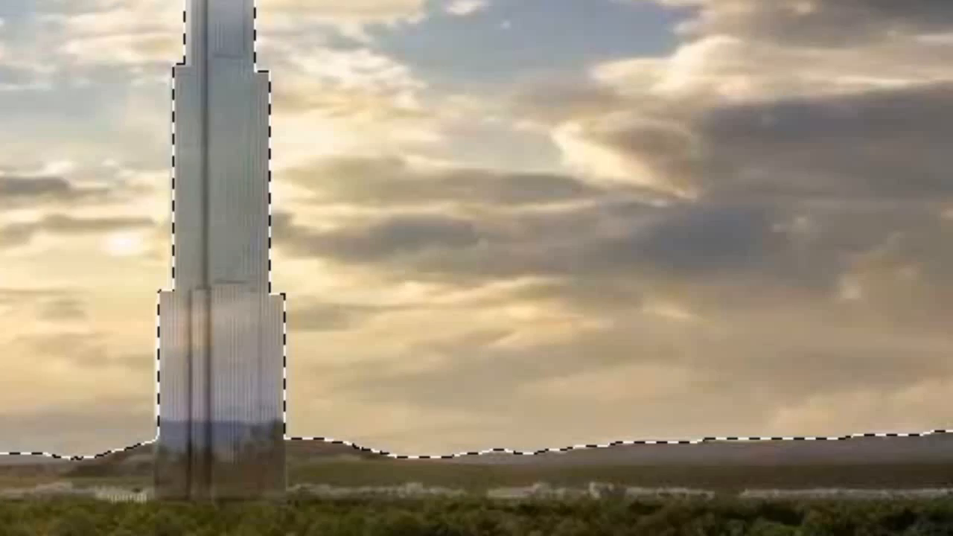
pyautogui.click(615, 67)
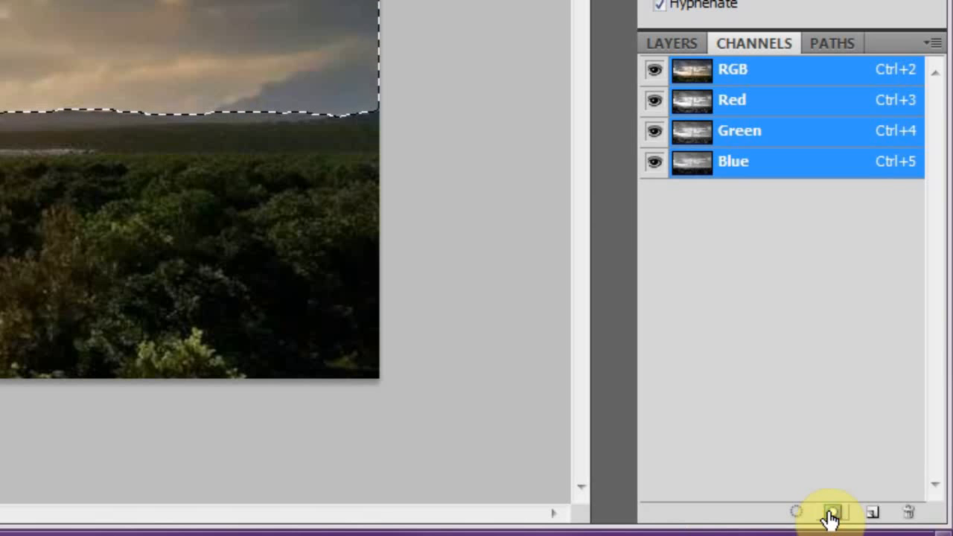
pyautogui.click(831, 512)
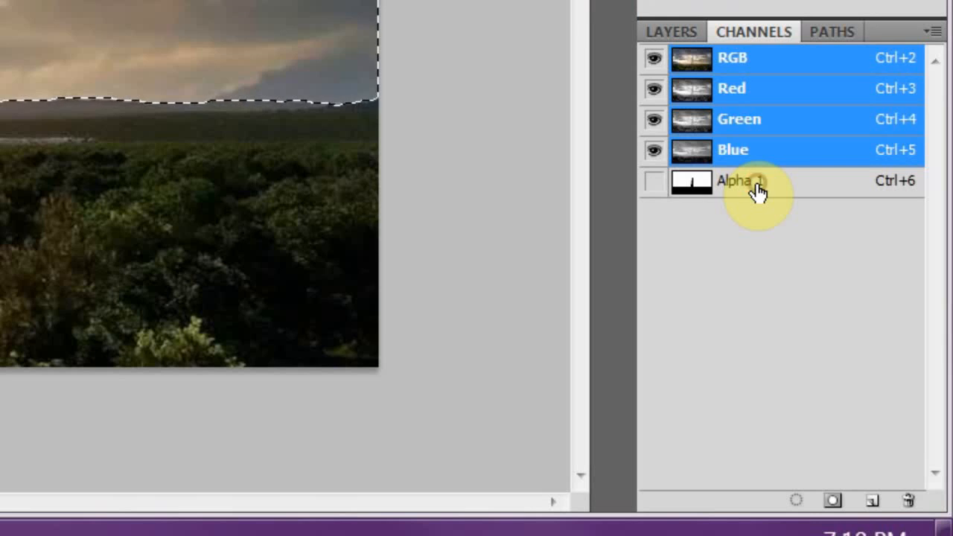
pyautogui.click(758, 193)
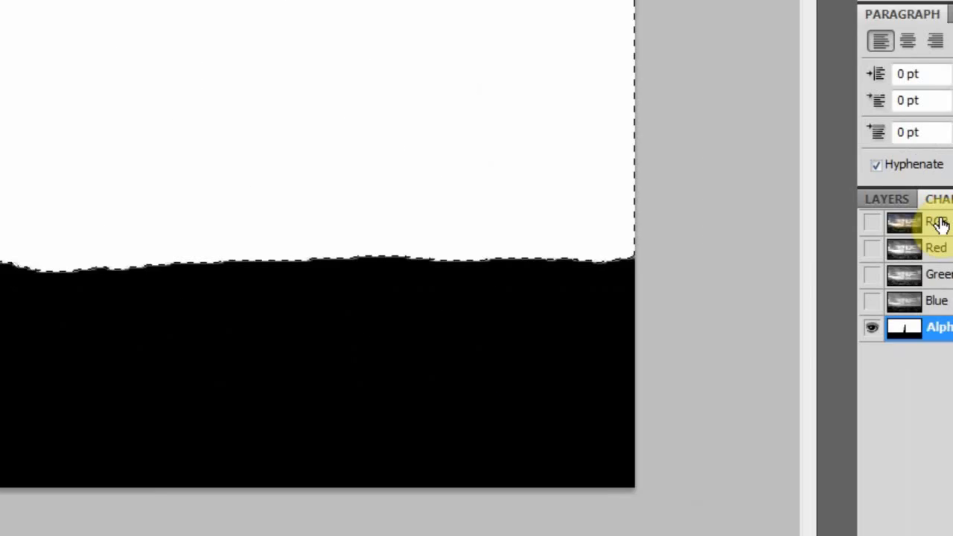
pyautogui.click(930, 162)
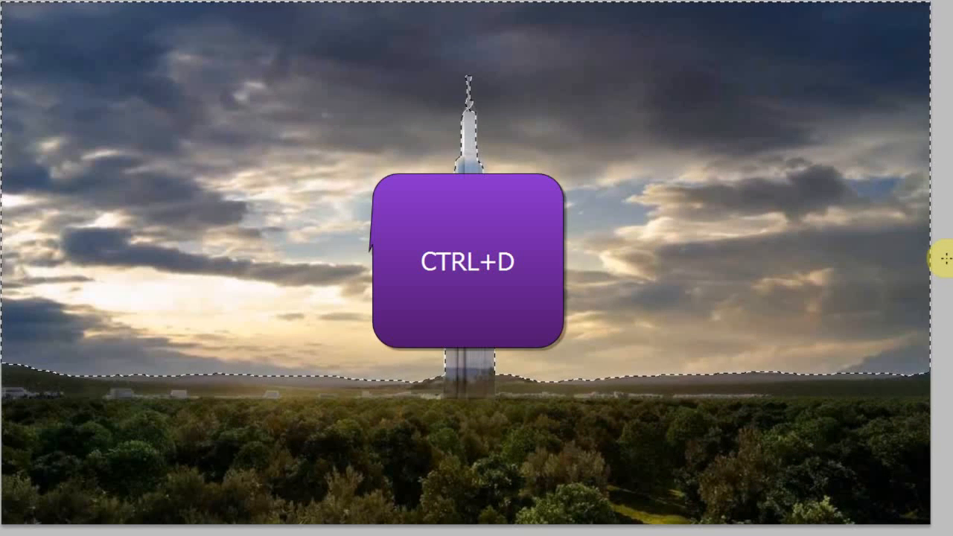
# Step: Deselect the sky and reload the selection directly from the saved Alpha 1 channel
pyautogui.hotkey('ctrl', 'd')
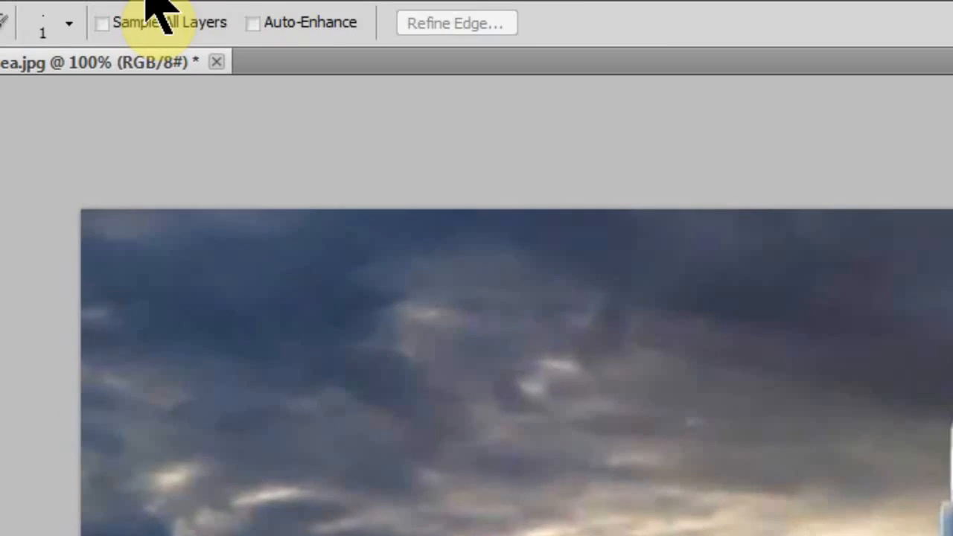
pyautogui.click(198, 31)
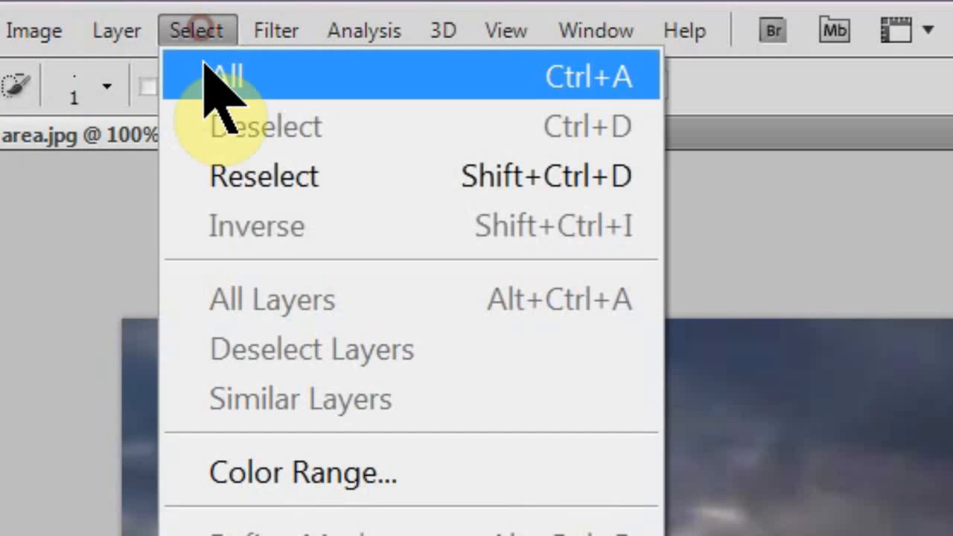
pyautogui.click(201, 26)
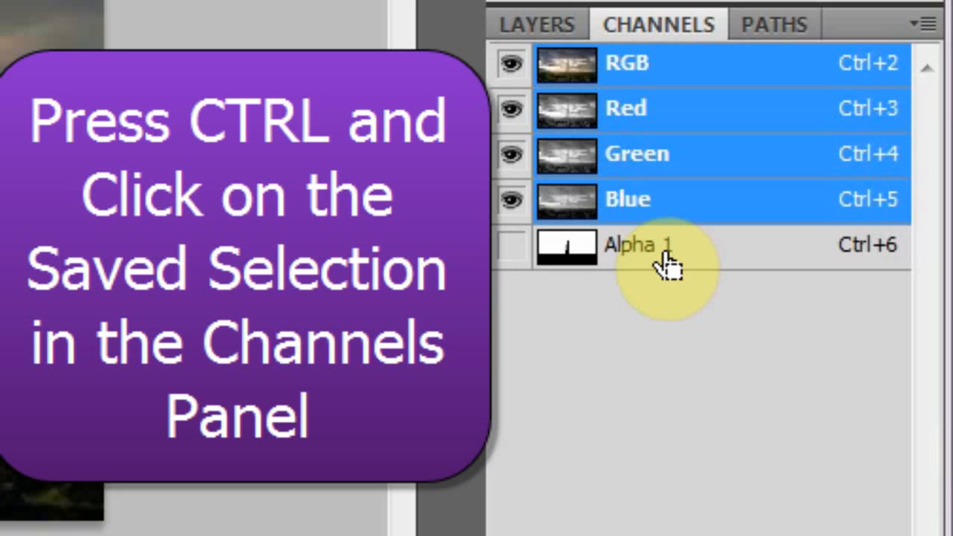
pyautogui.keyDown('ctrl'); pyautogui.click(663, 253); pyautogui.keyUp('ctrl')
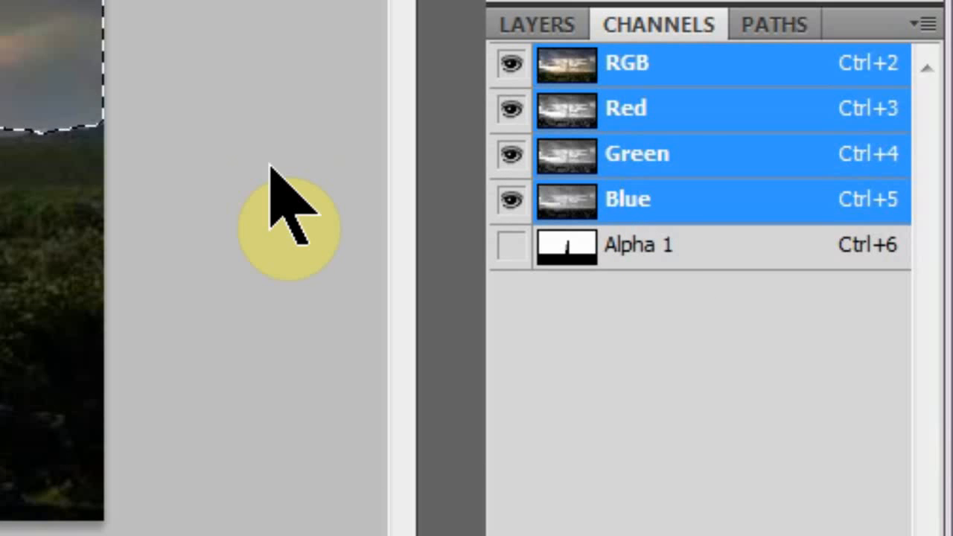
# Step: Load the Alpha 1 channel of Fill selected area.jpg as a new selection using Load Selection
pyautogui.click(273, 172)
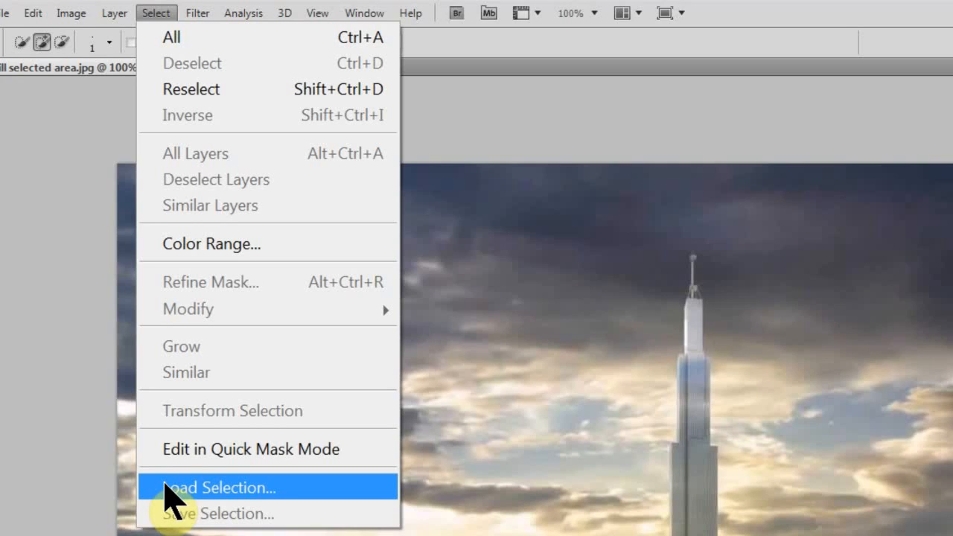
pyautogui.click(166, 486)
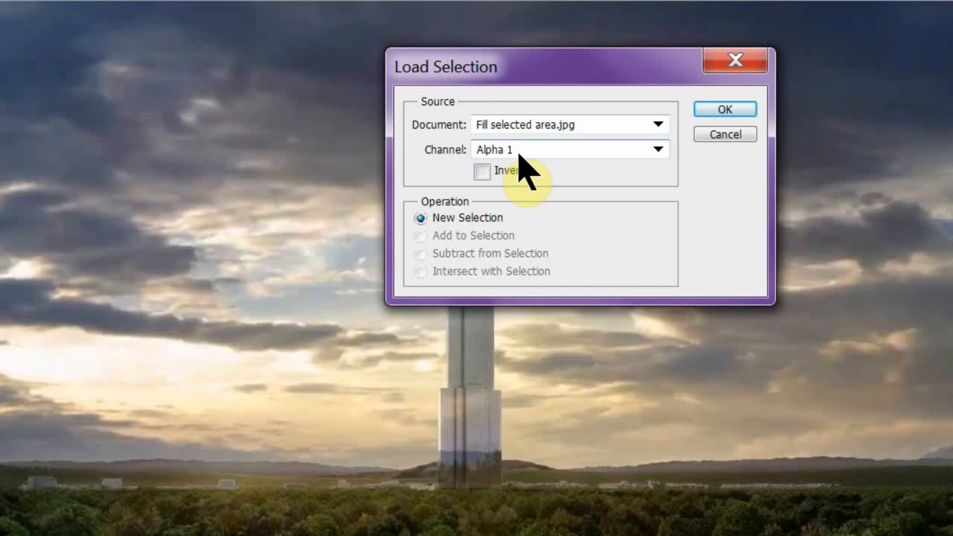
pyautogui.click(724, 109)
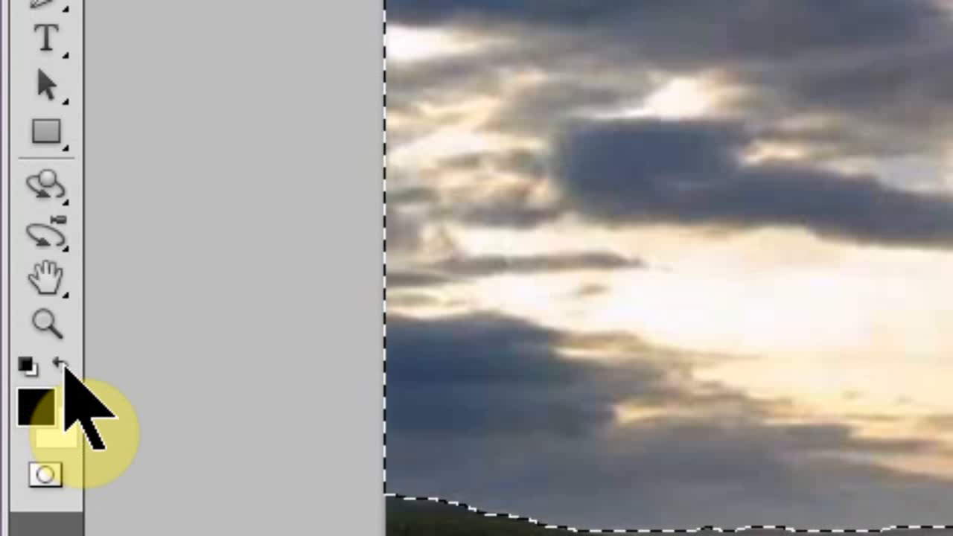
# Step: Set the foreground color to the violet-blue #443496
pyautogui.click(62, 365)
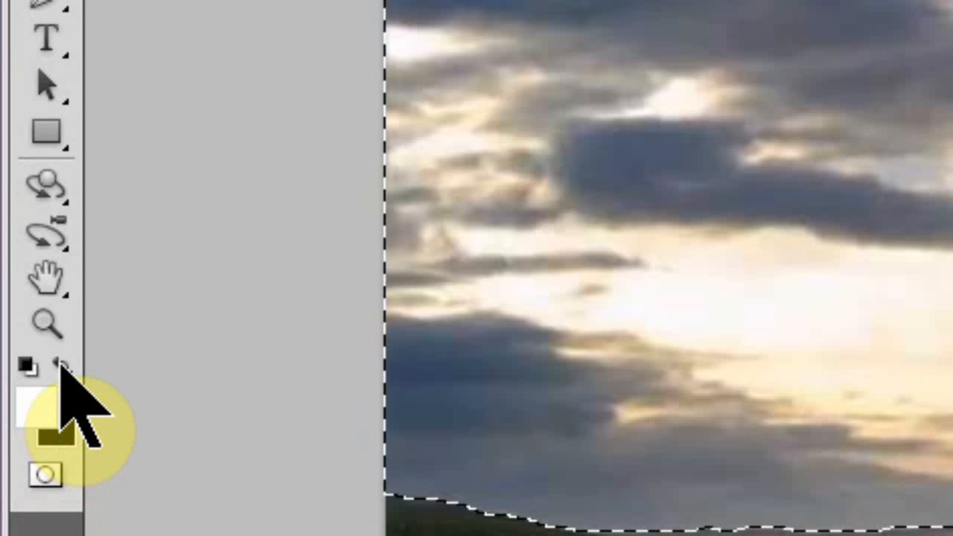
pyautogui.click(63, 366)
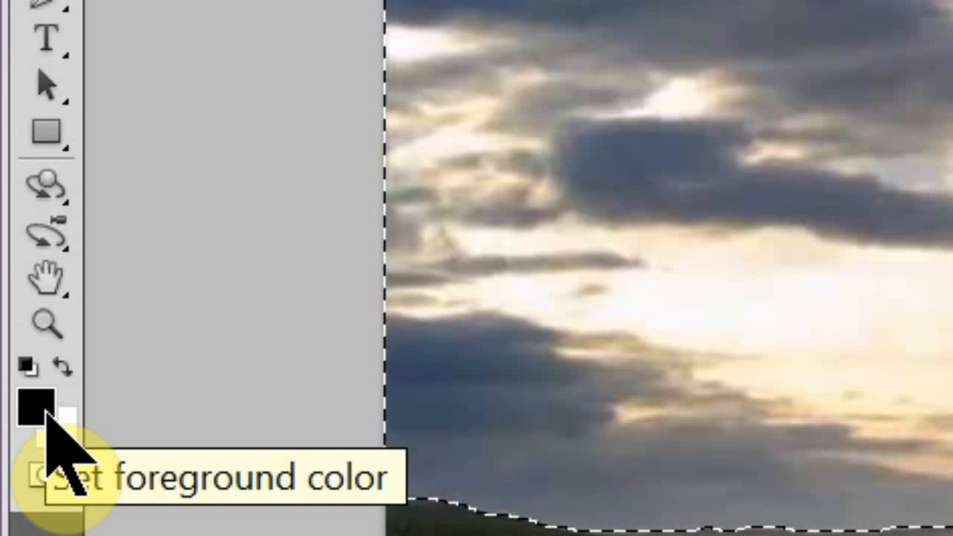
pyautogui.click(47, 419)
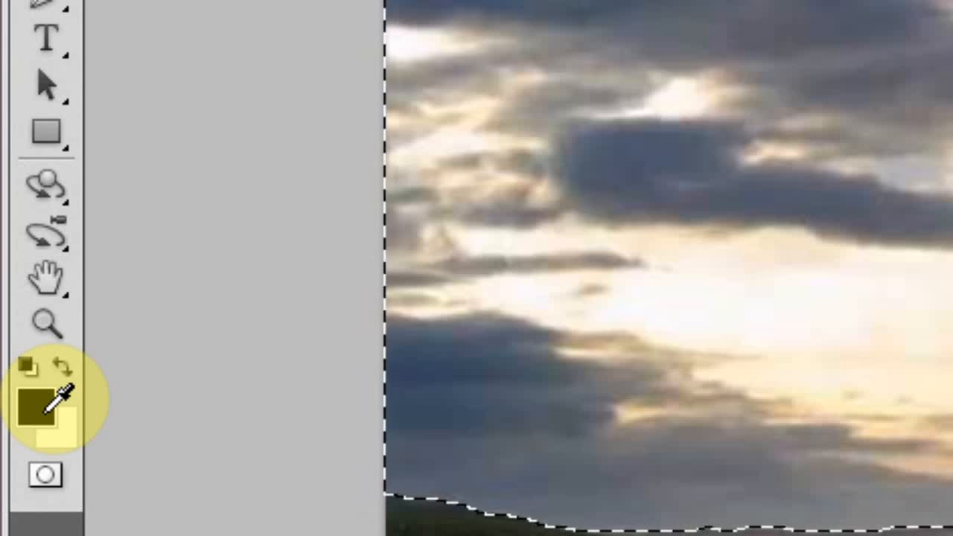
pyautogui.press('d')
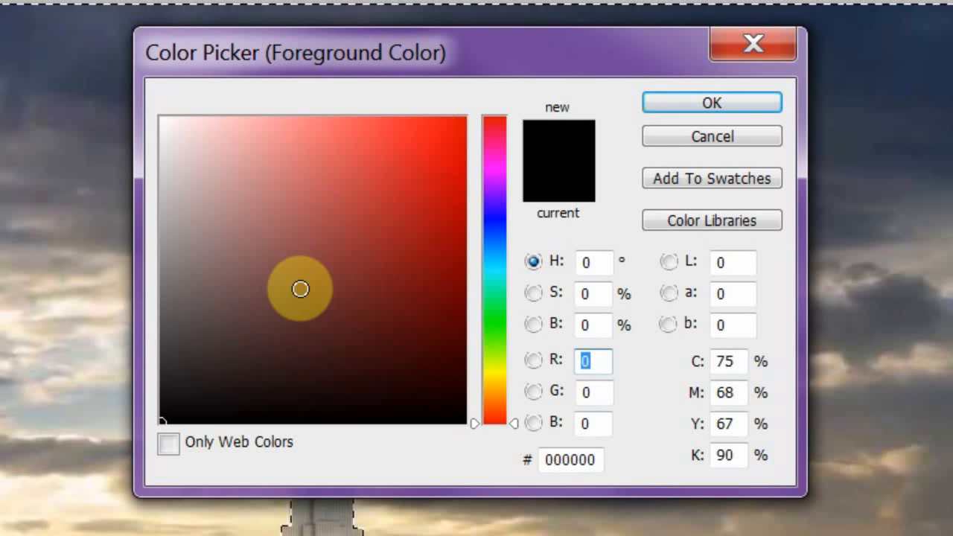
pyautogui.click(494, 211)
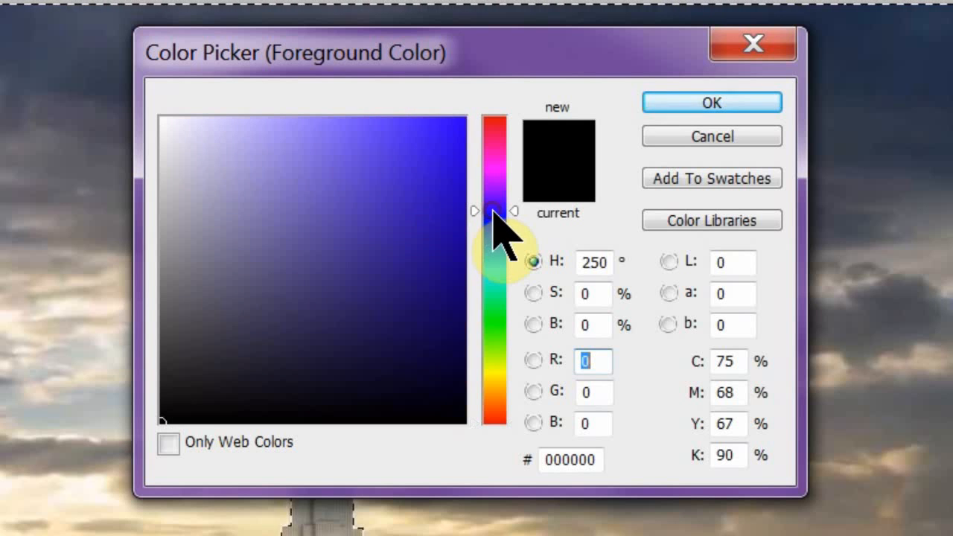
pyautogui.click(360, 243)
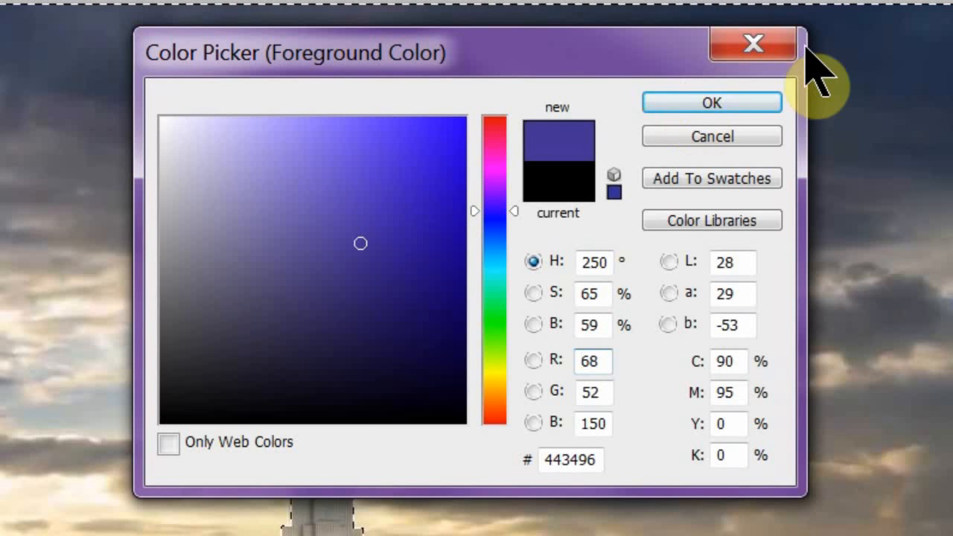
pyautogui.click(711, 103)
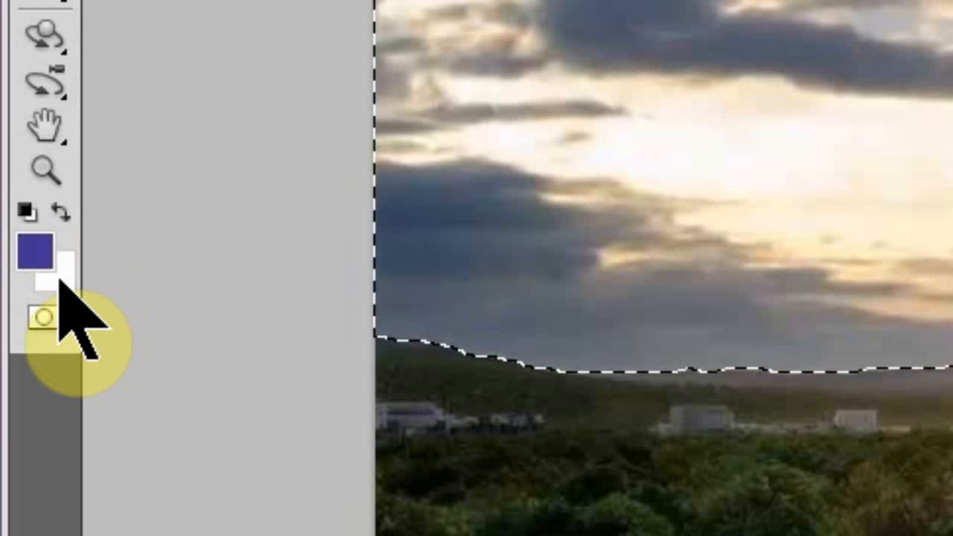
# Step: Sample the grey-blue #646b85 from the sky as the background color, and swap it with the foreground color
pyautogui.click(58, 278)
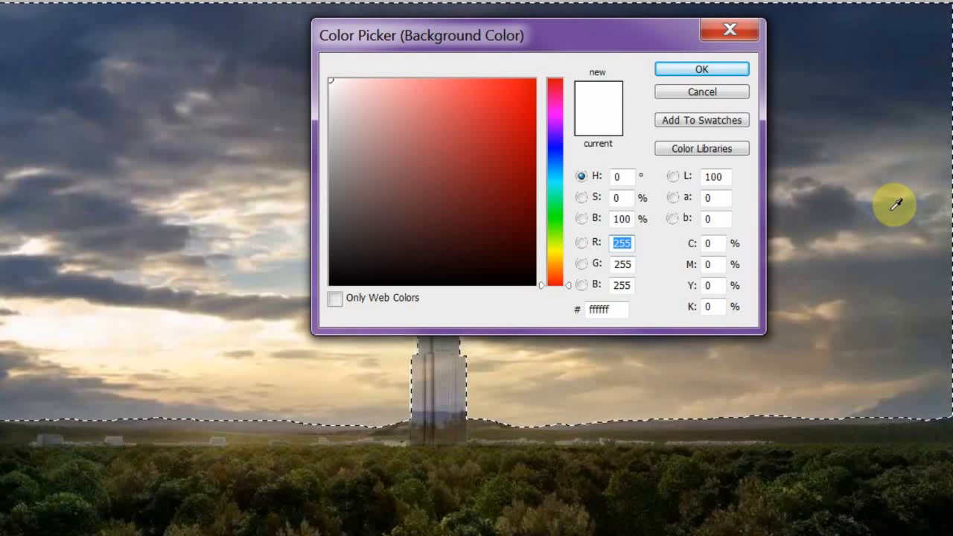
pyautogui.click(893, 208)
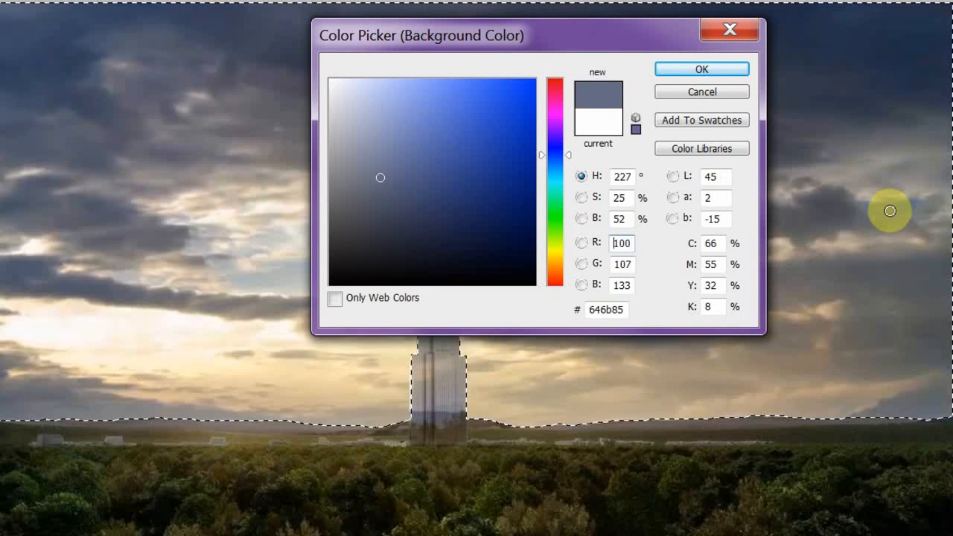
pyautogui.click(702, 69)
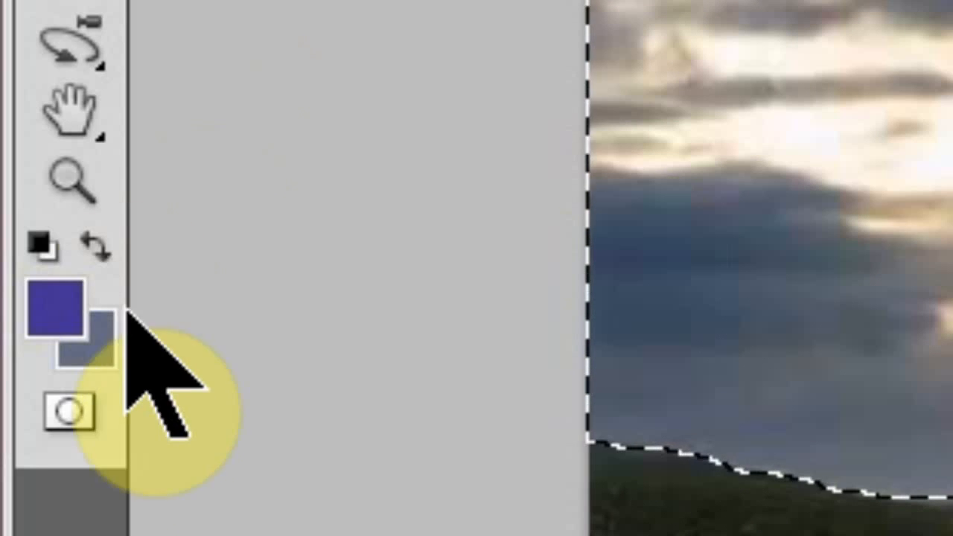
pyautogui.click(95, 244)
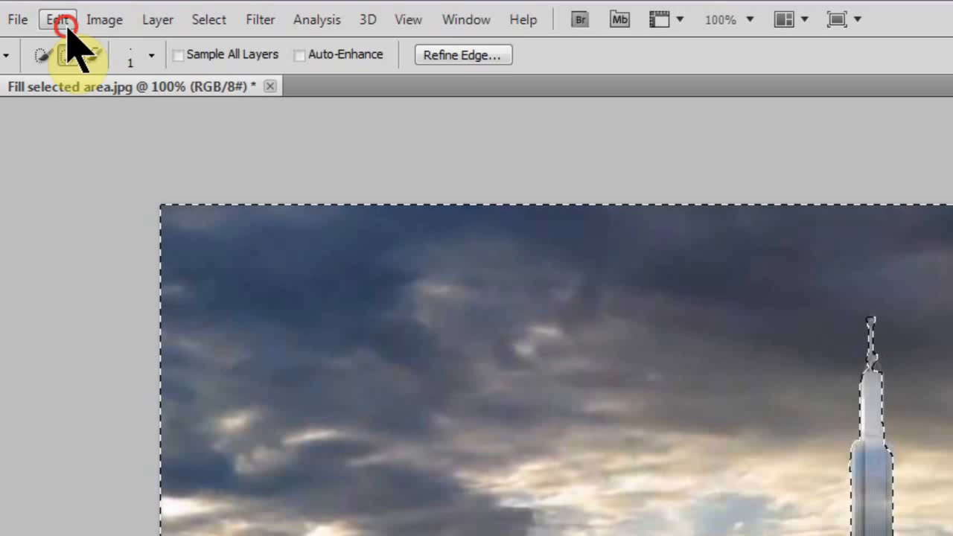
# Step: Fill the selected sky with the foreground color in Normal mode at 100% opacity
pyautogui.click(62, 20)
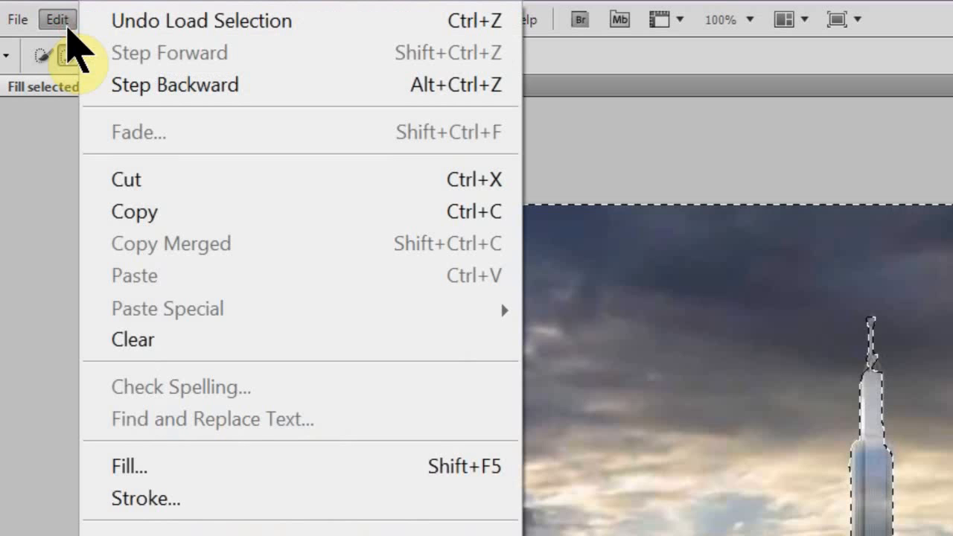
pyautogui.click(147, 465)
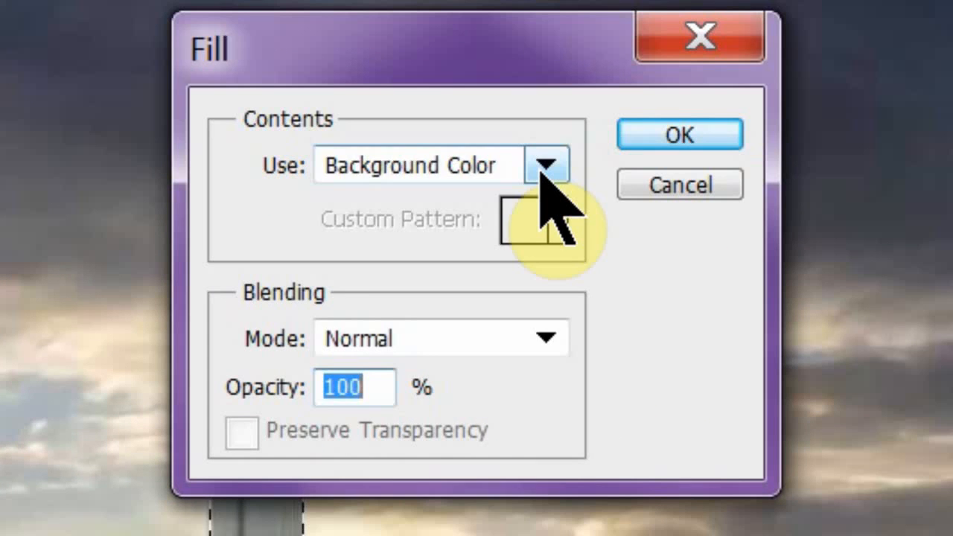
pyautogui.click(738, 244)
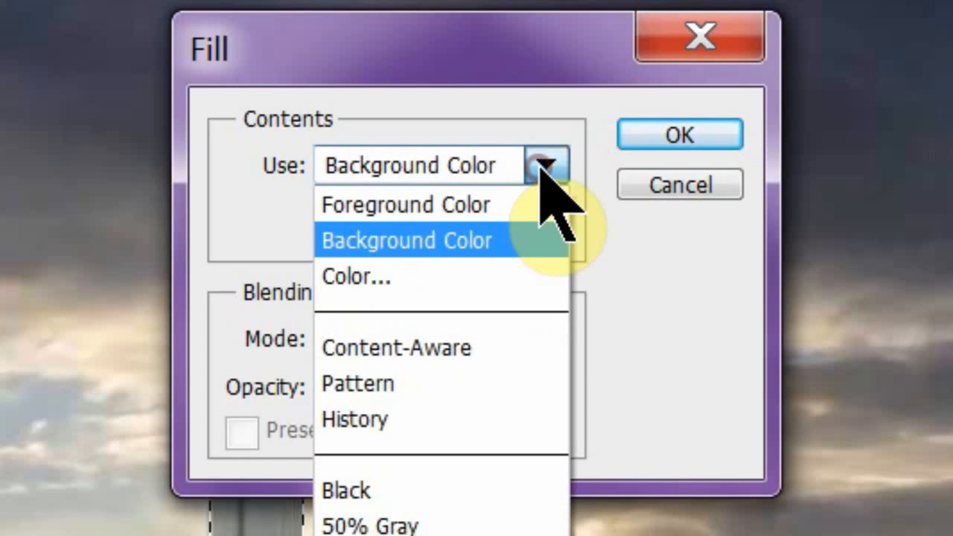
pyautogui.click(515, 210)
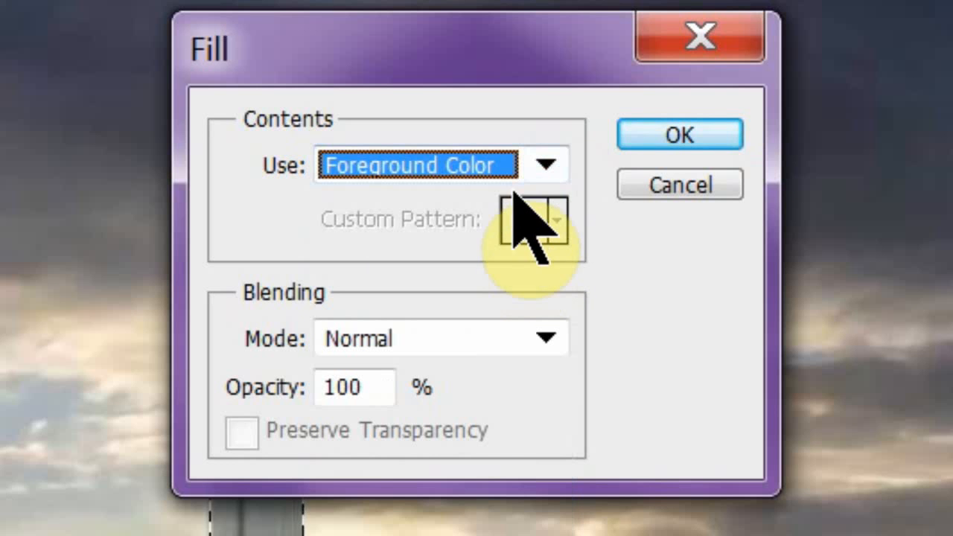
pyautogui.click(654, 135)
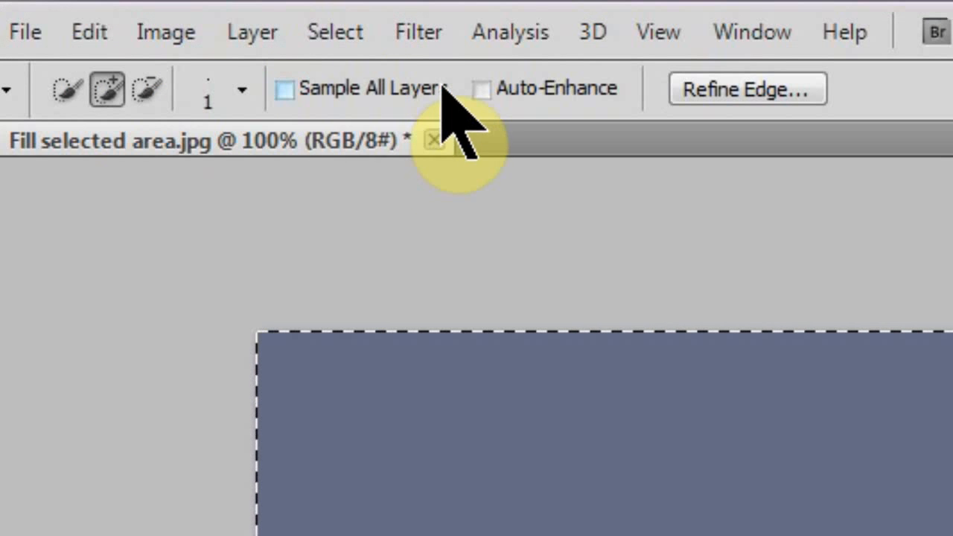
# Step: Invert the selection to cover the tower and landscape, and activate the Move tool
pyautogui.click(347, 32)
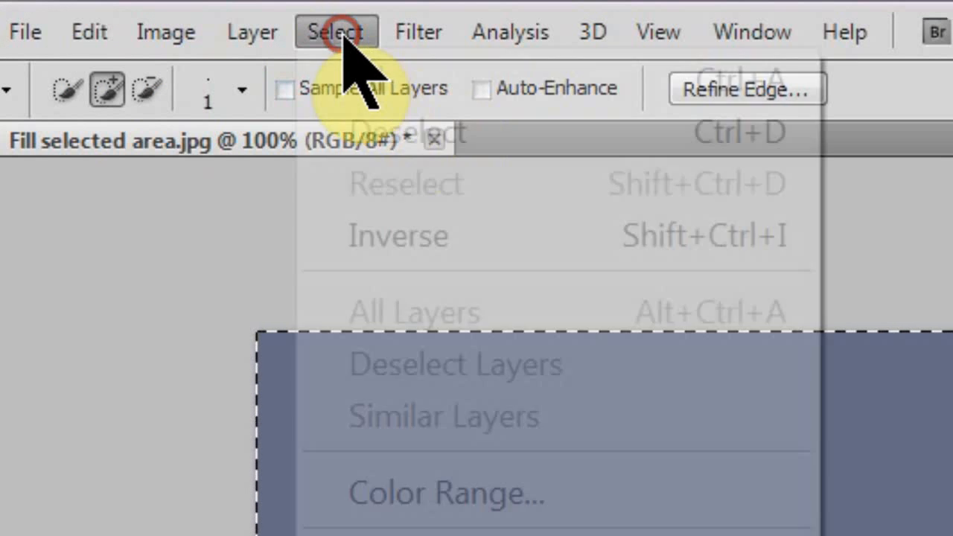
pyautogui.click(381, 222)
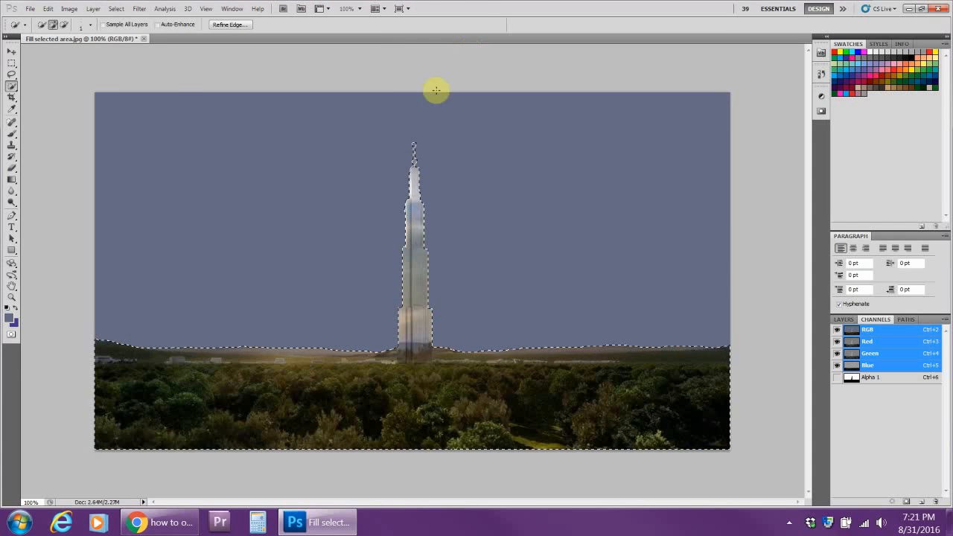
pyautogui.click(12, 52)
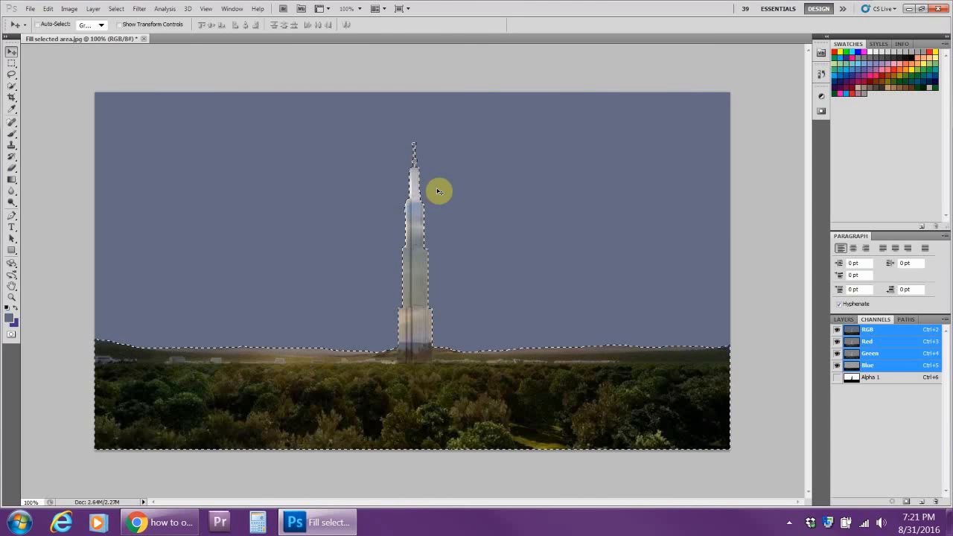
# Step: Check the selection edges along the tower up close and invert the selection back to the sky
pyautogui.hotkey('ctrl', '+')
pyautogui.hotkey('ctrl', '+')
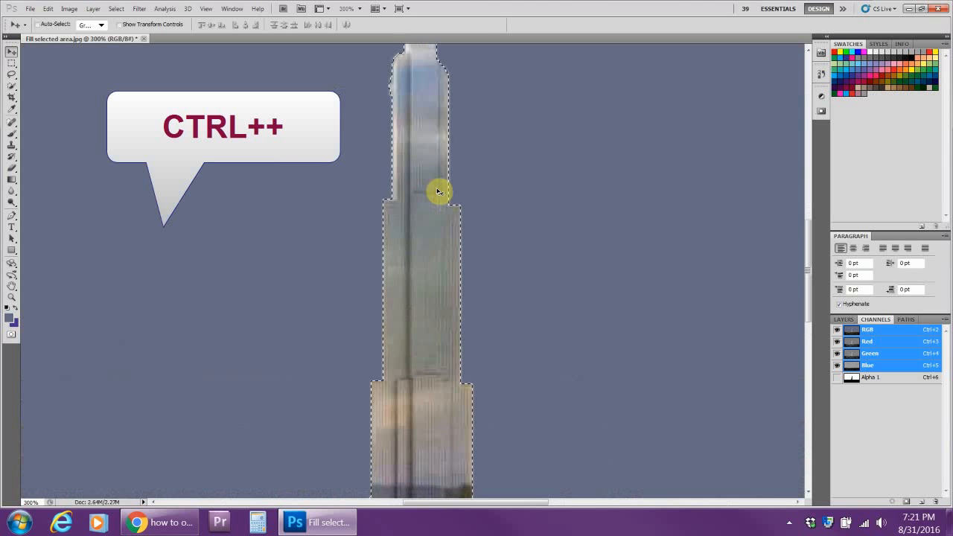
pyautogui.hotkey('ctrl', '-')
pyautogui.hotkey('ctrl', '-')
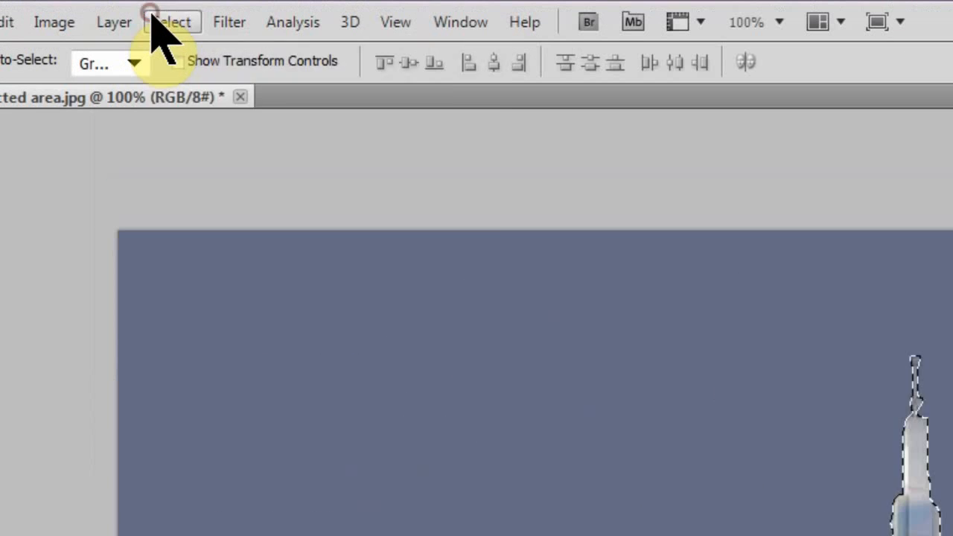
pyautogui.click(165, 22)
pyautogui.click(186, 163)
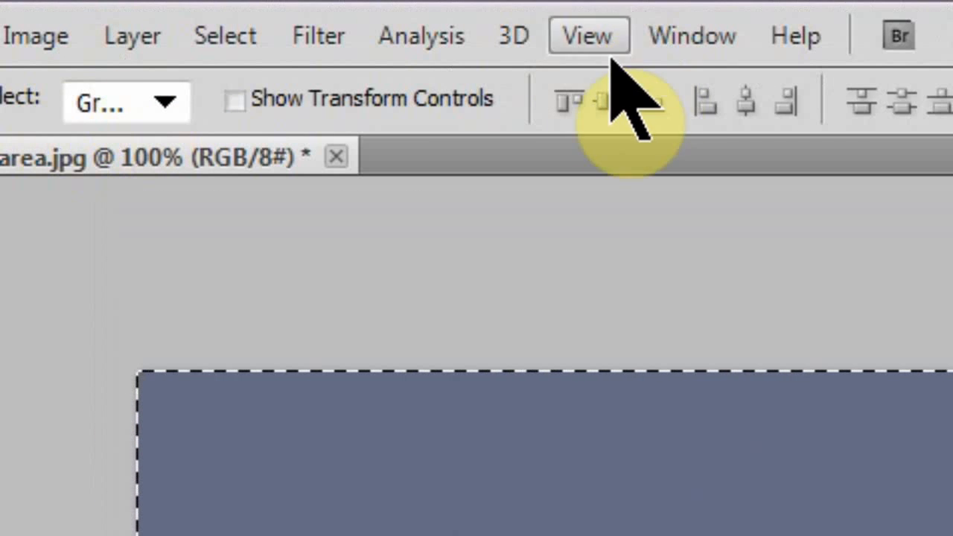
# Step: Turn off Extras to hide the selection outline, and load the Alpha 1 channel as the selection again
pyautogui.click(589, 35)
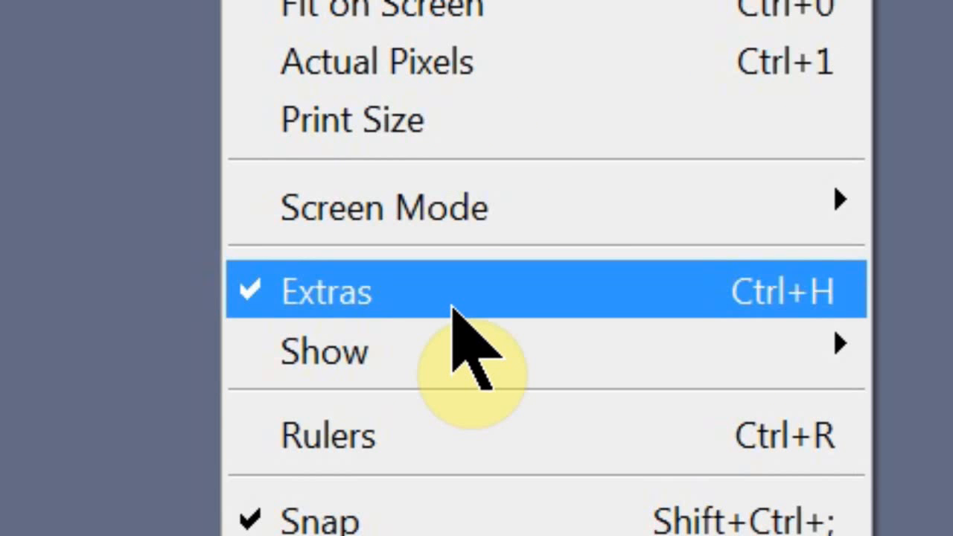
pyautogui.click(452, 306)
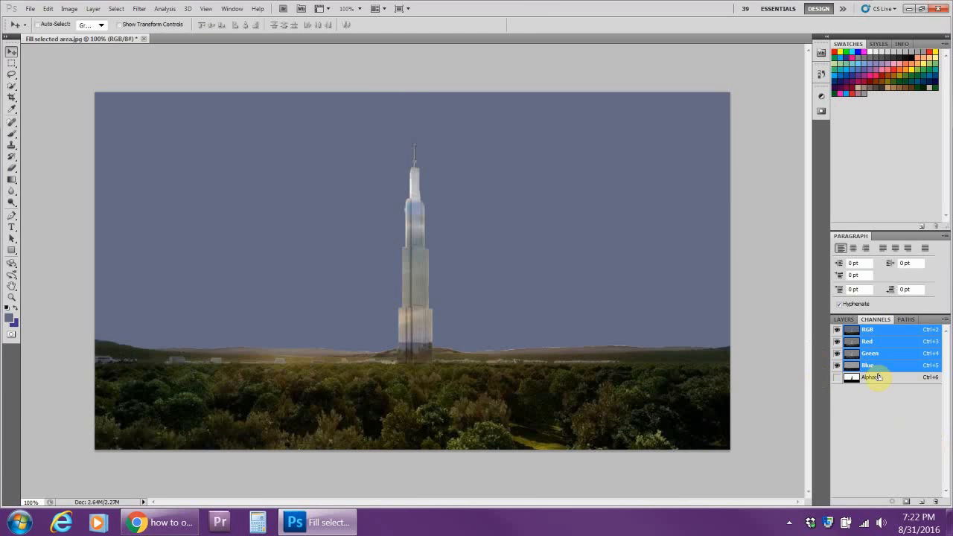
pyautogui.keyDown('ctrl'); pyautogui.click(878, 381); pyautogui.keyUp('ctrl')
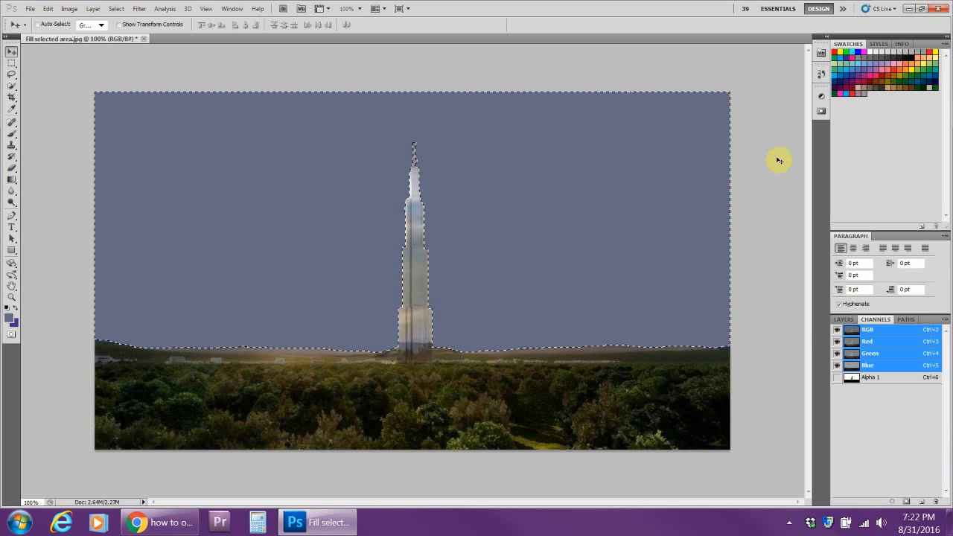